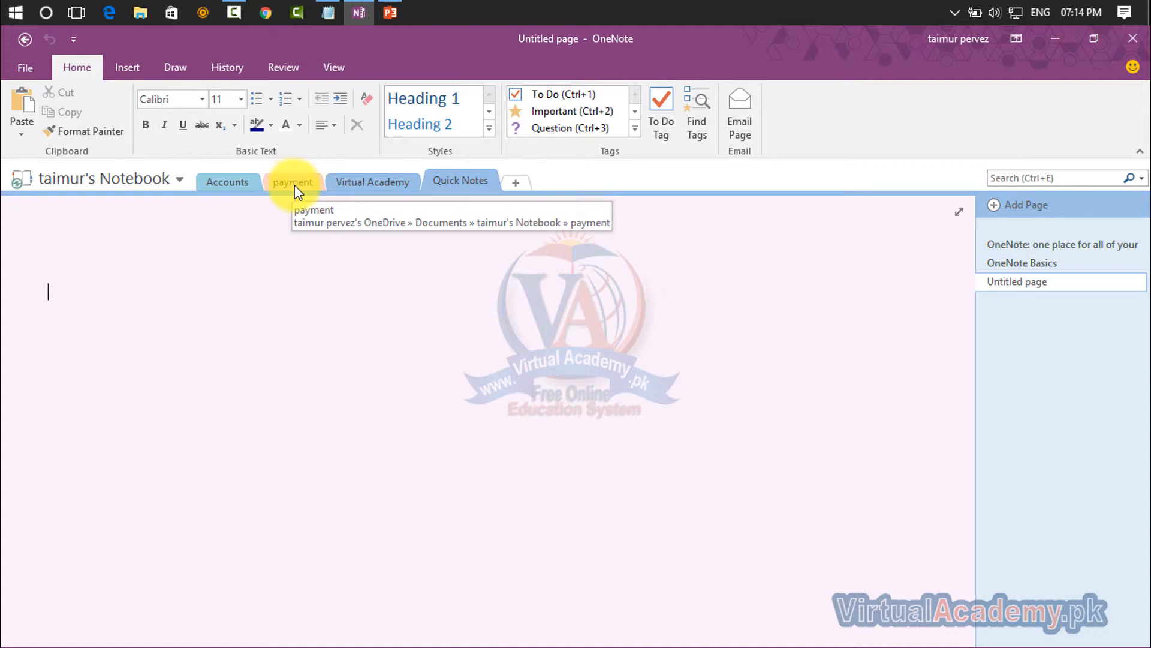
View the Video Courses Task page in the Virtual Academy section and return to Quick Notes.
left_click(372, 180)
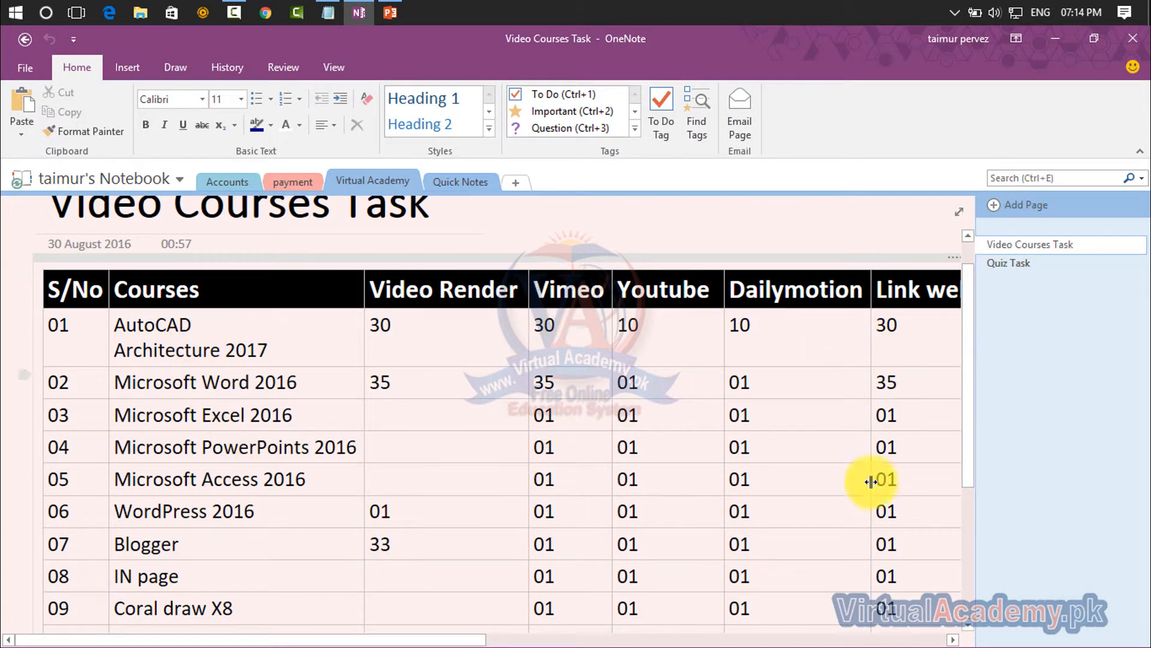
left_click_drag(972, 335, 969, 213)
left_click(463, 183)
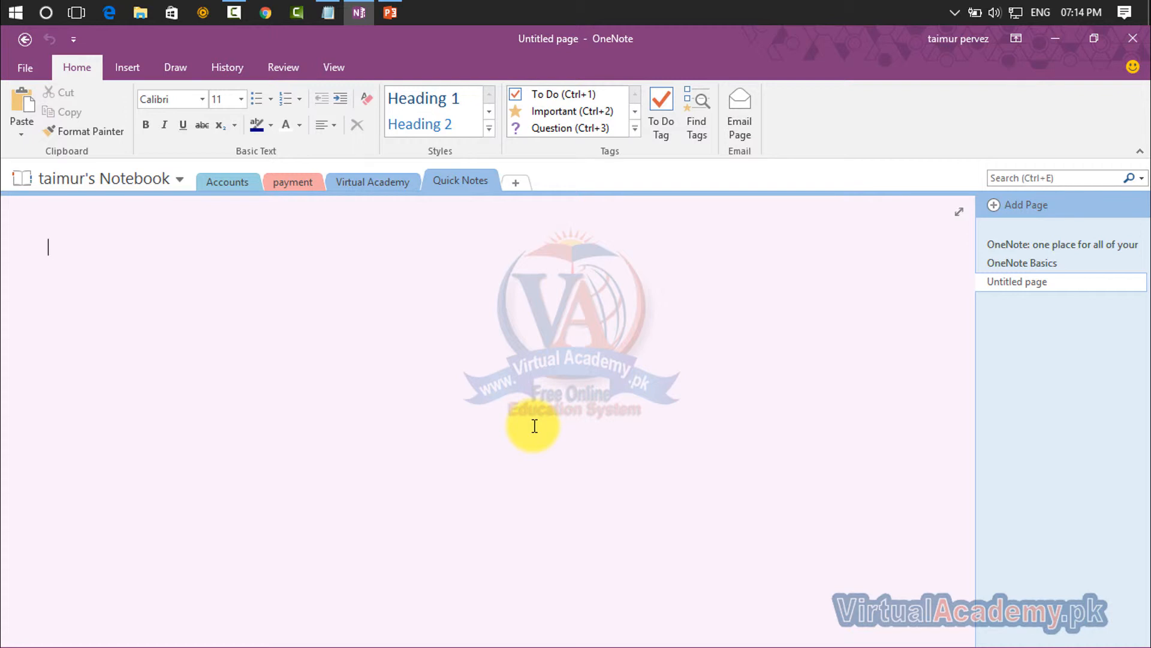
Add a new section named "link" to the notebook.
left_click(519, 180)
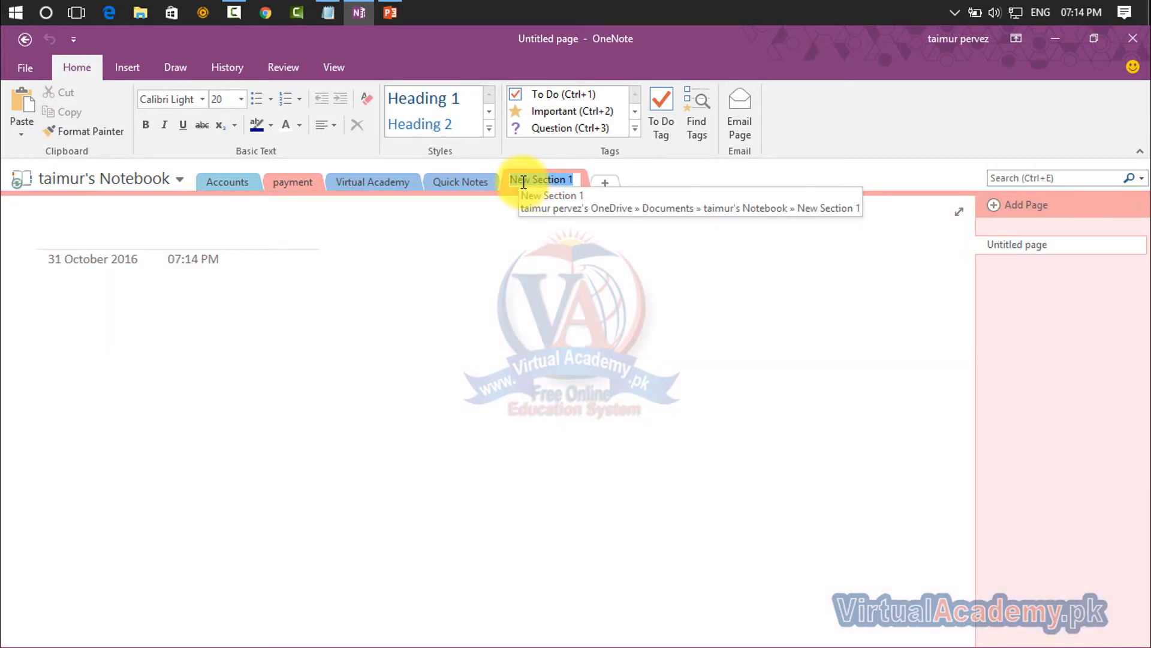
key("BackSpace")
type("link")
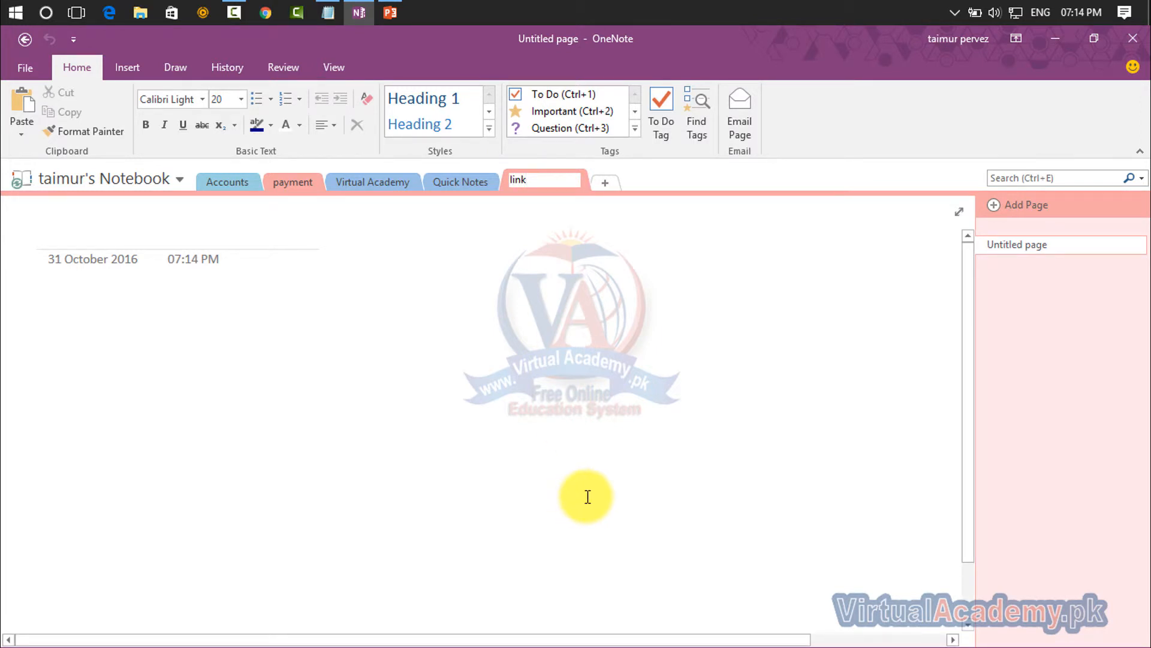
key("Return")
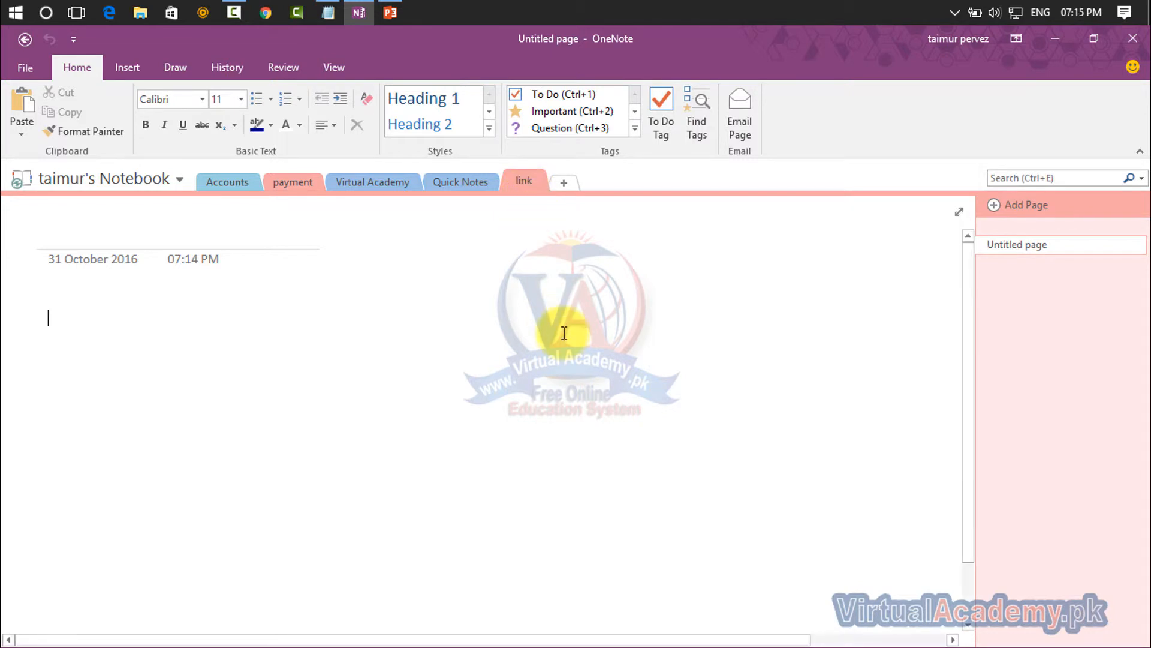
Switch to the PowerPoint presentation and start Linked Notes on the untitled page of the link section.
left_click(1056, 40)
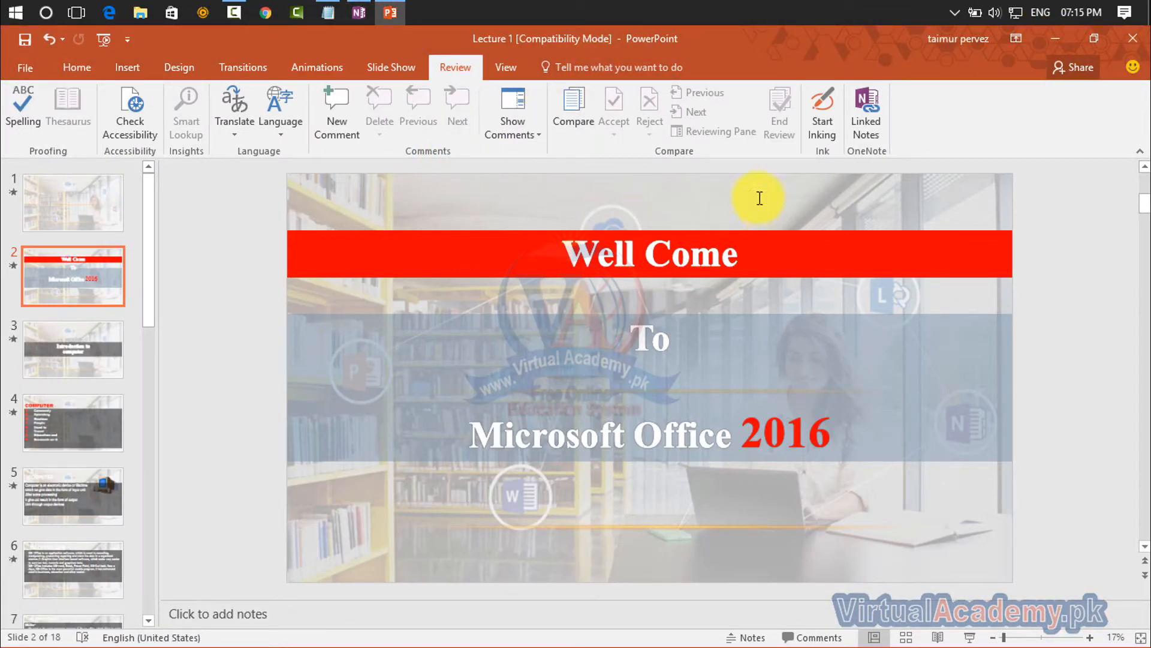
left_click(870, 127)
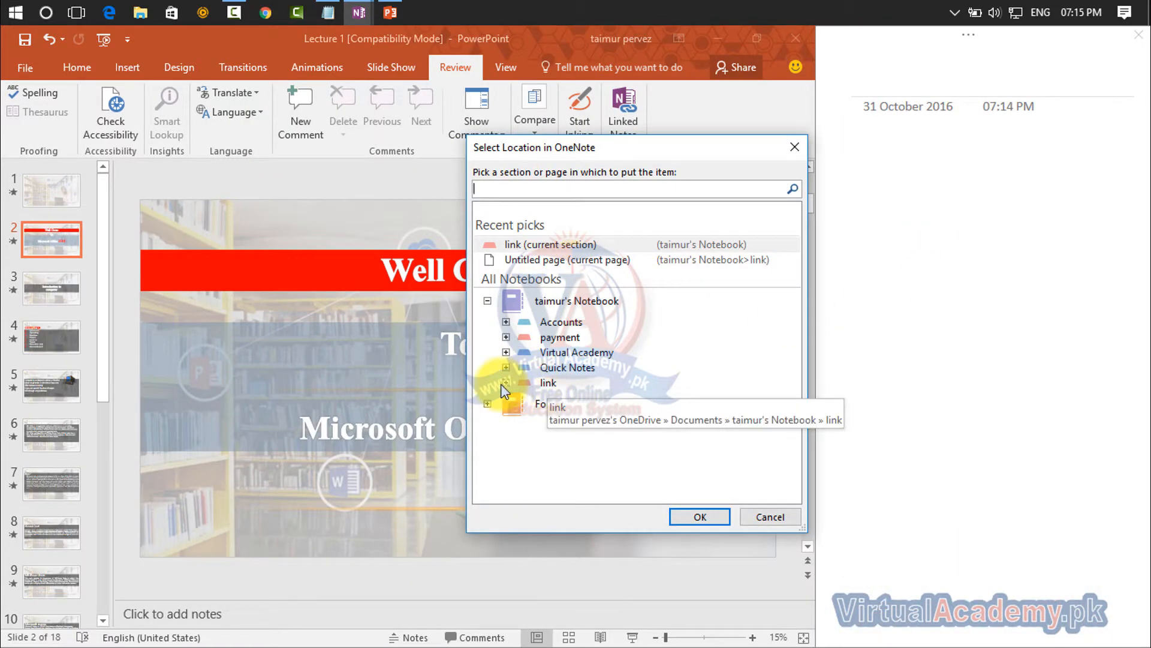
left_click(548, 384)
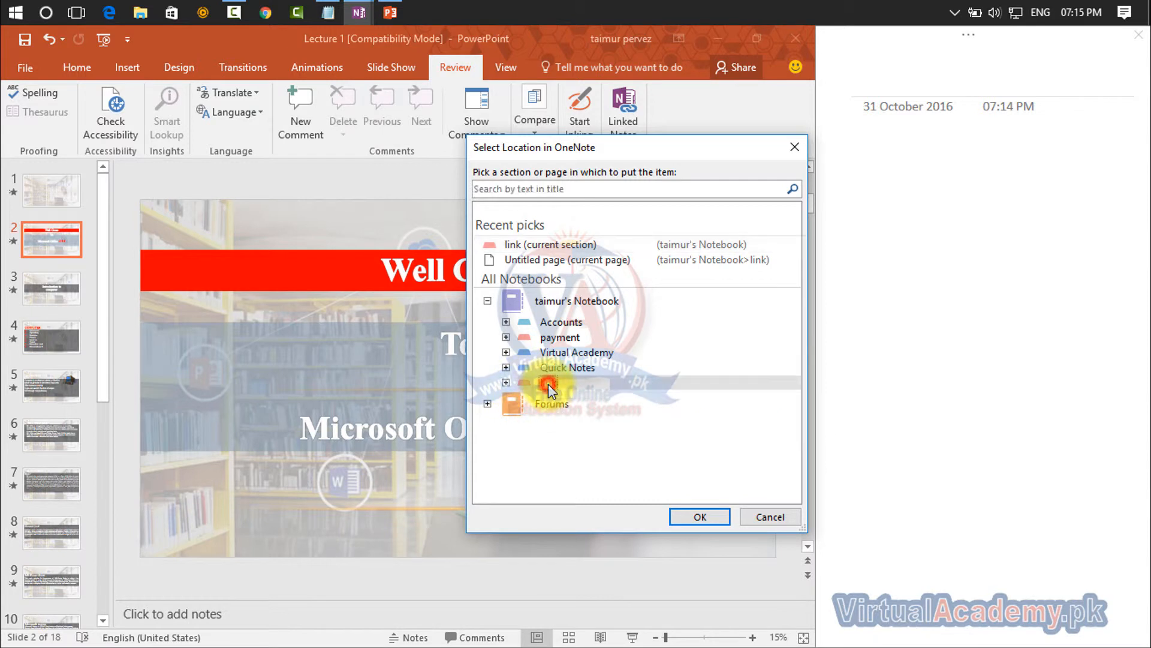
left_click(507, 382)
left_click(585, 399)
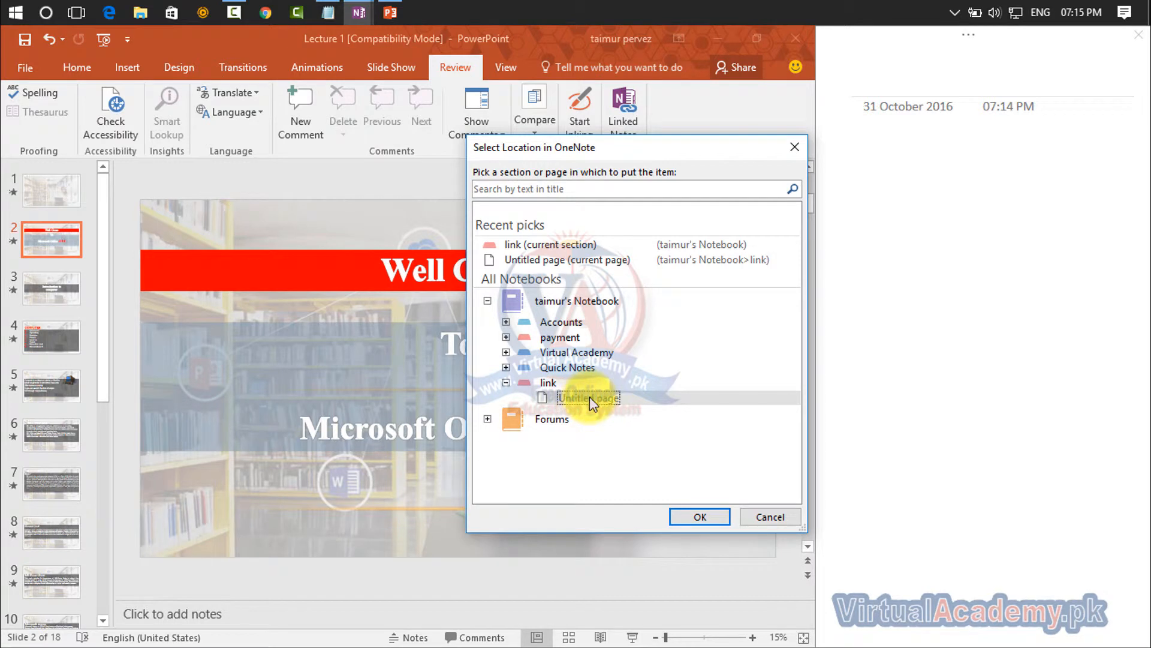
left_click(701, 517)
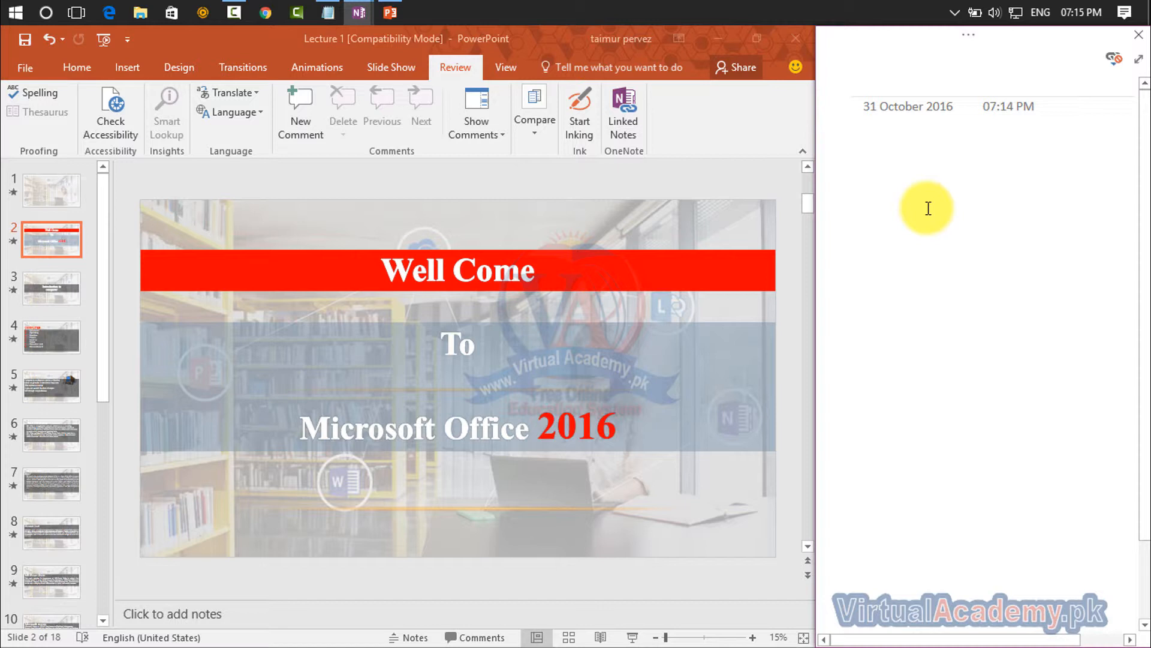
Write "This is powerpoint" in the docked note and view it in the link section of the main OneNote window.
type("This is p")
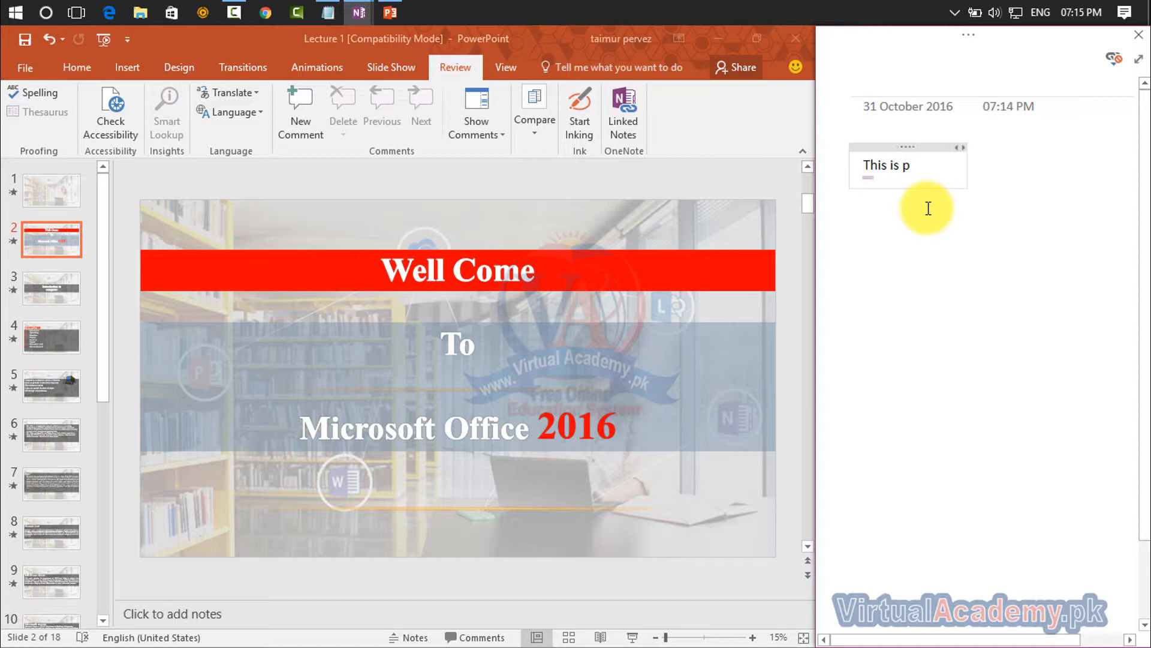
type("owerpoint")
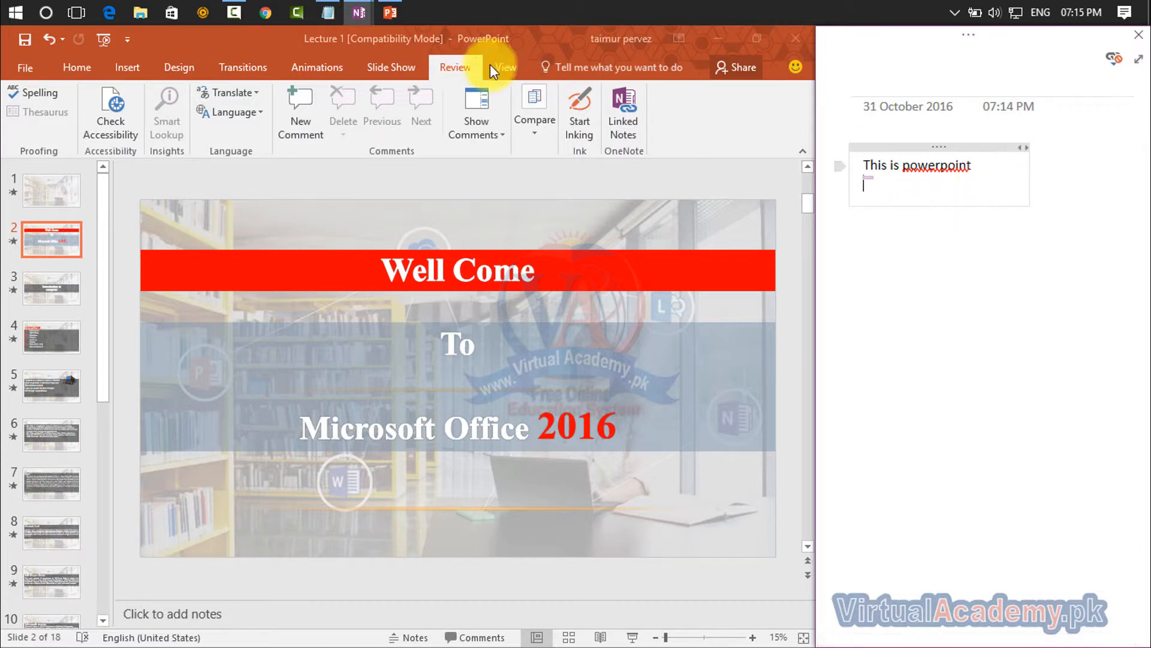
mouse_move(369, 7)
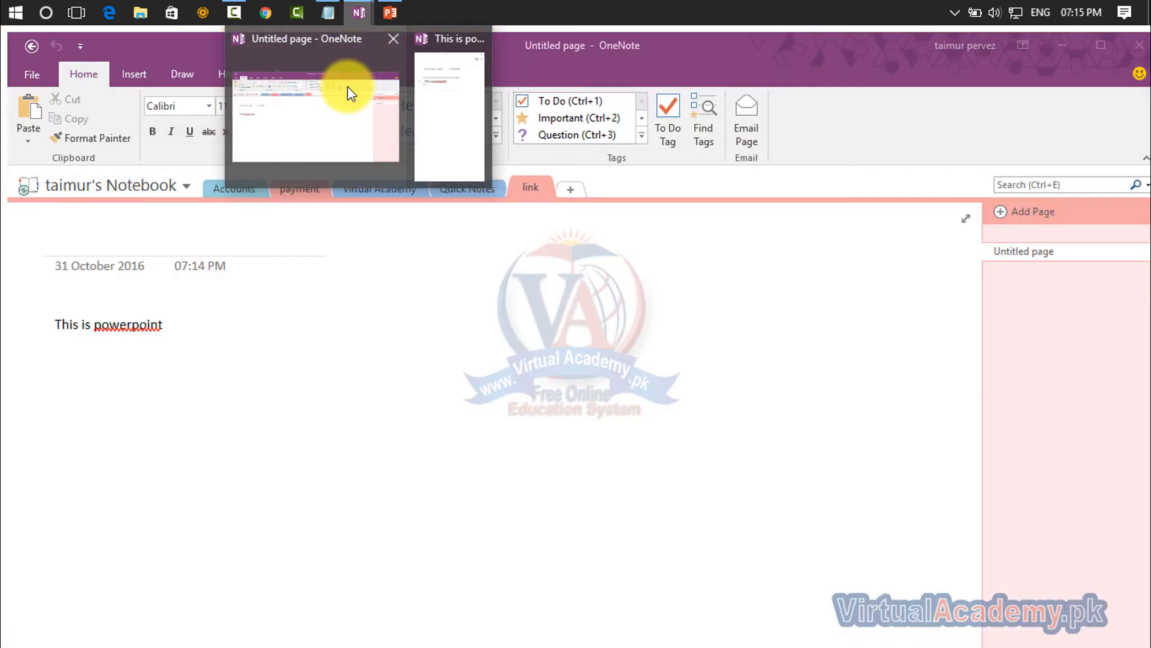
left_click(348, 90)
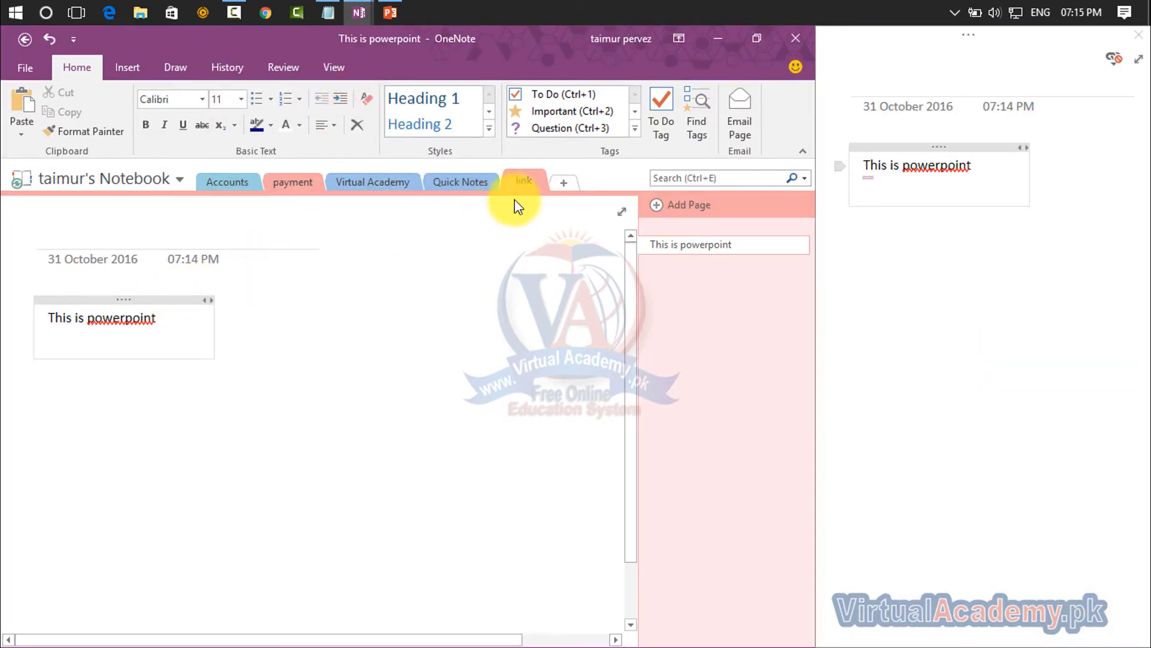
left_click(522, 182)
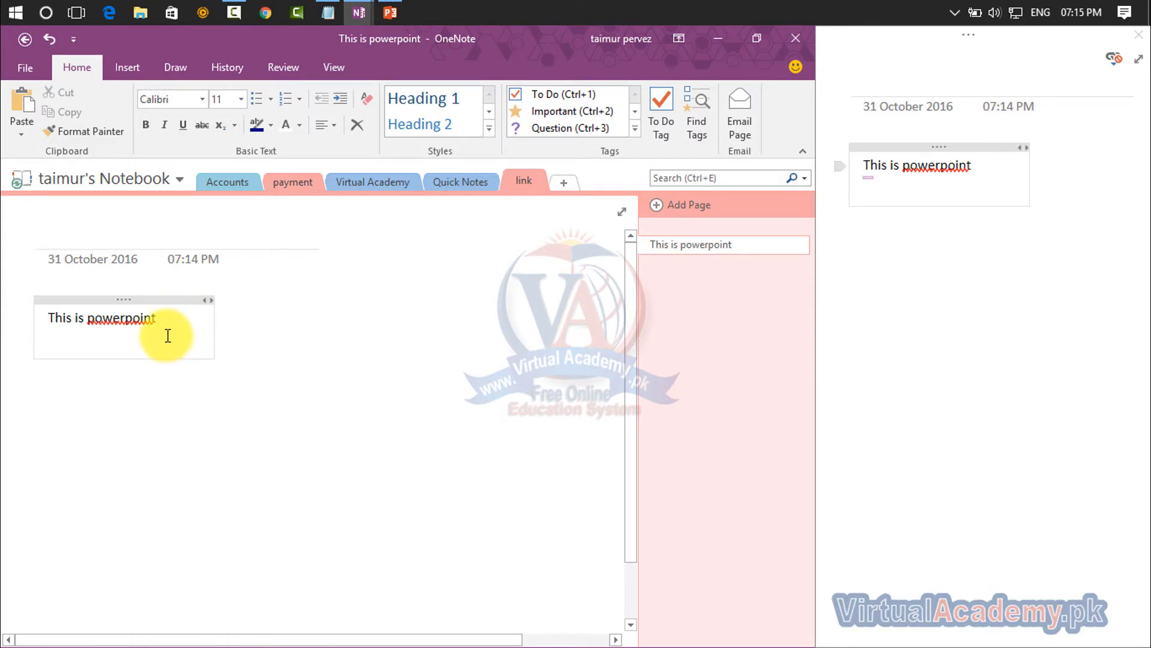
Add a second line reading "This is" to the docked note.
left_click(989, 163)
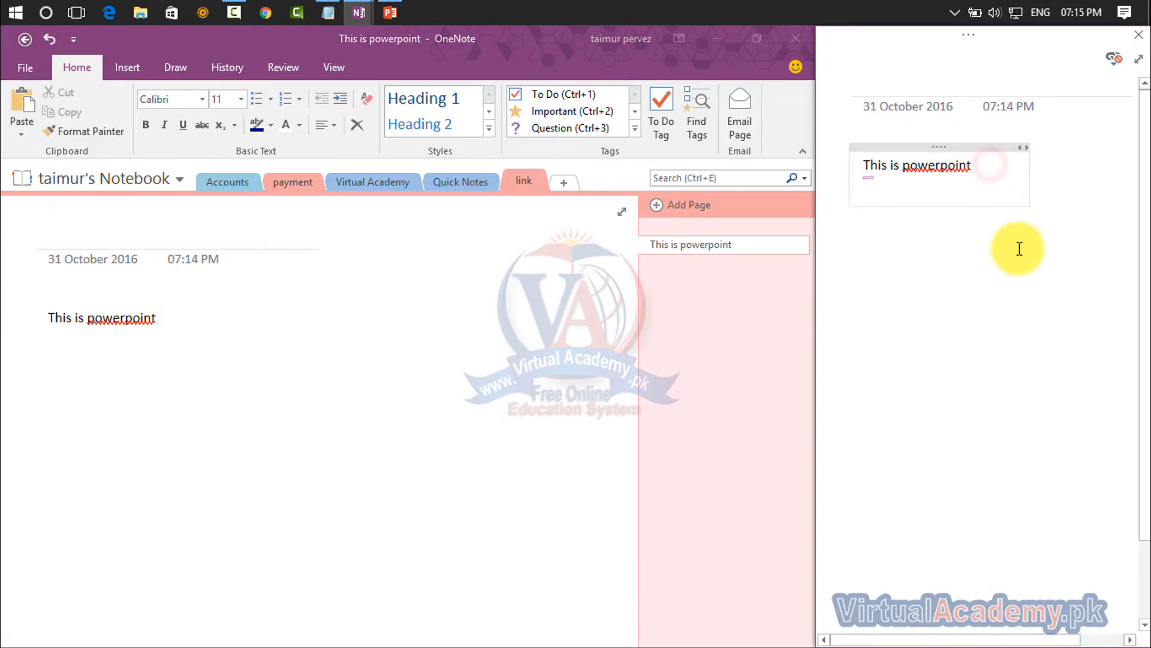
key("Return")
type("This is")
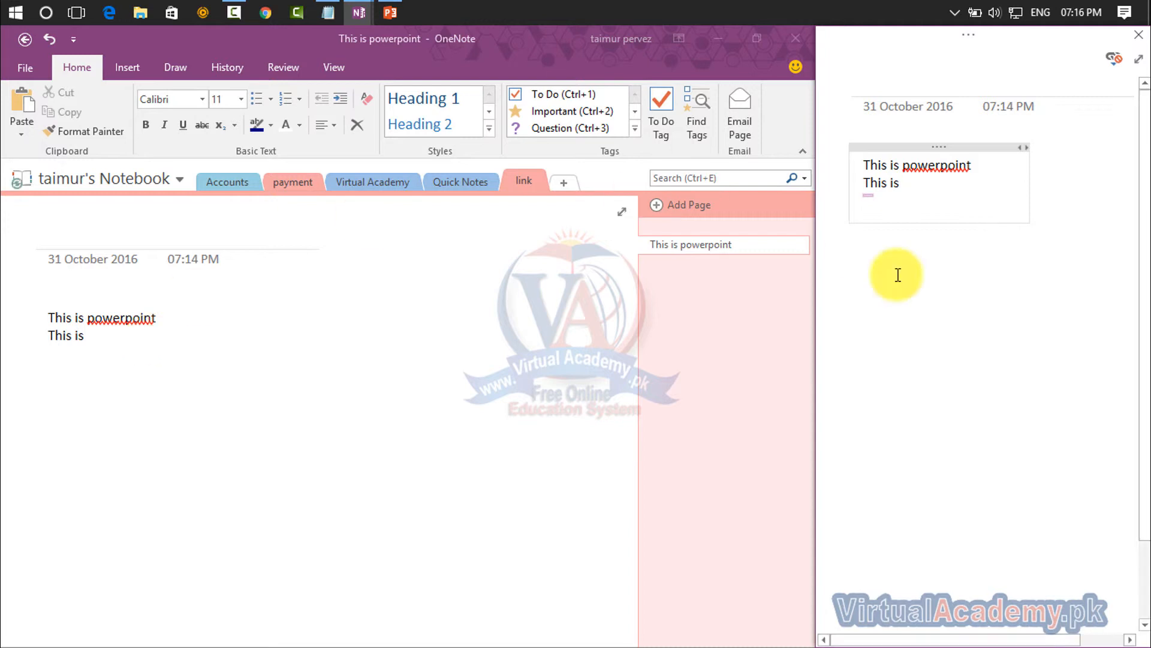
left_click(1114, 62)
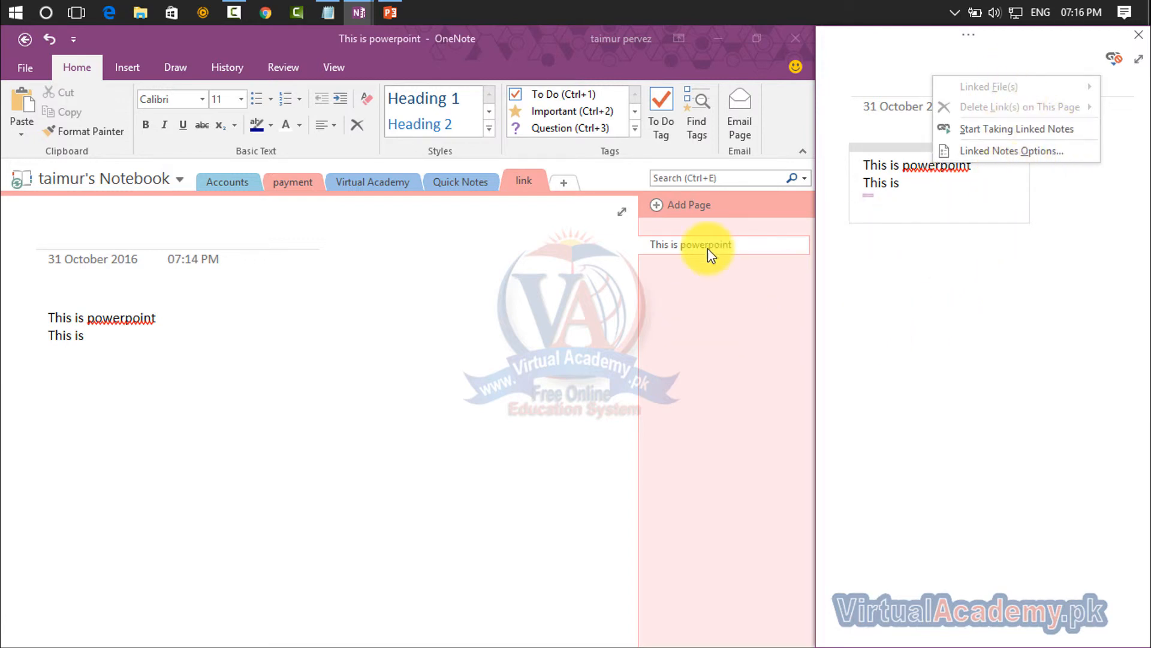
left_click(508, 288)
left_click(672, 305)
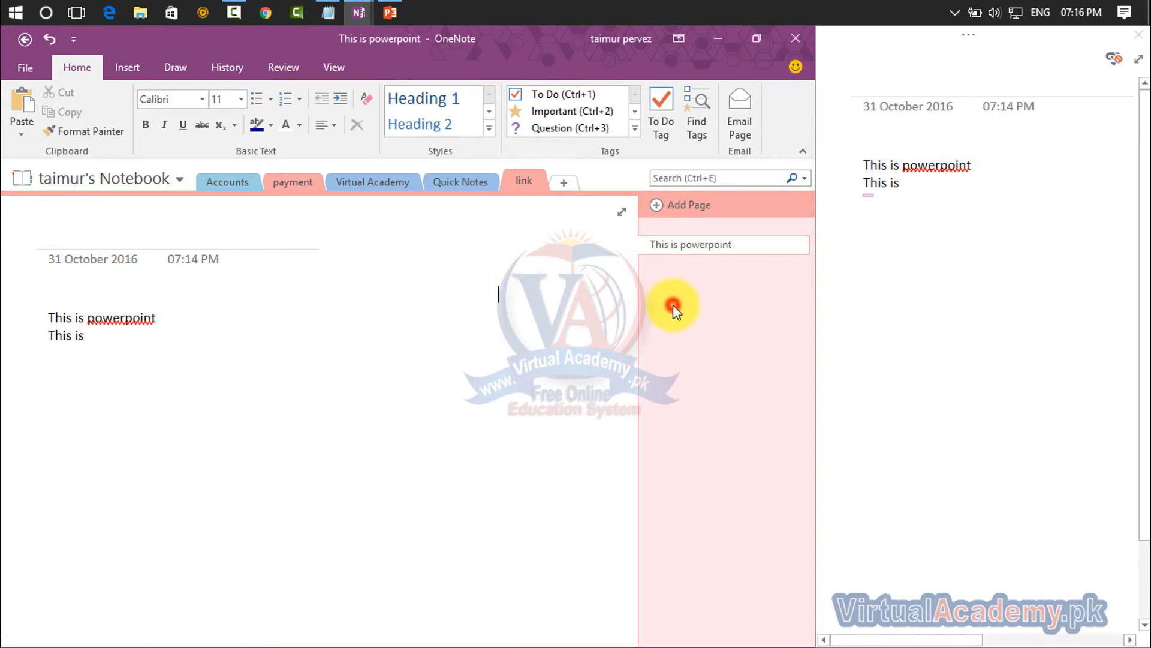
left_click(515, 181)
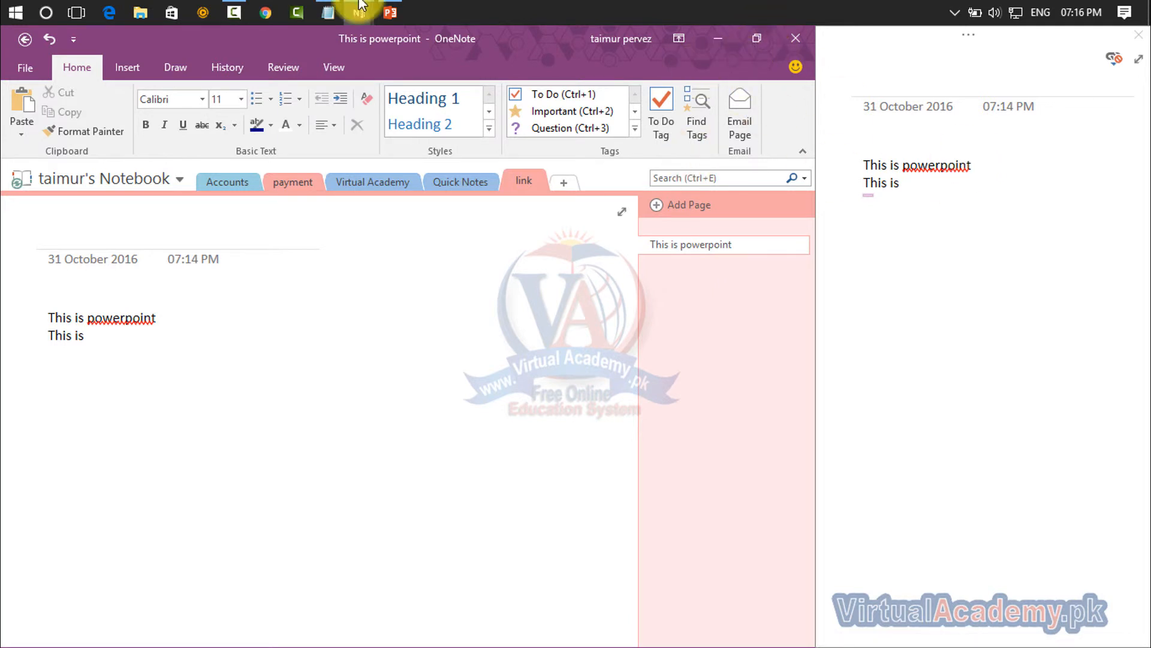
left_click(390, 12)
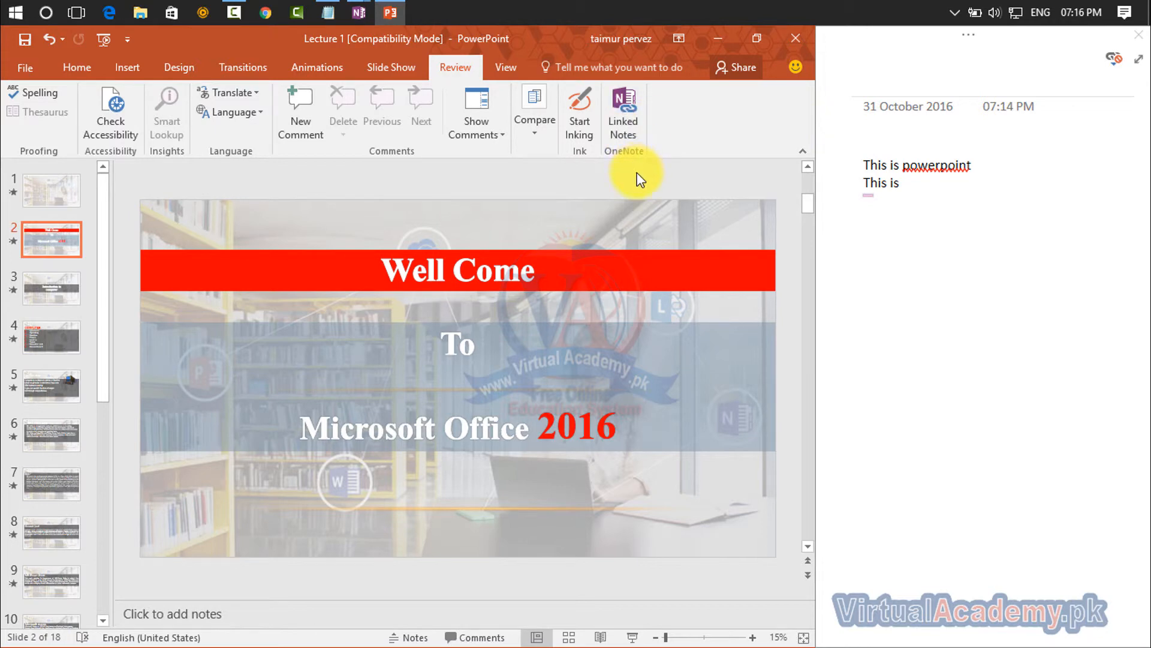
left_click(628, 123)
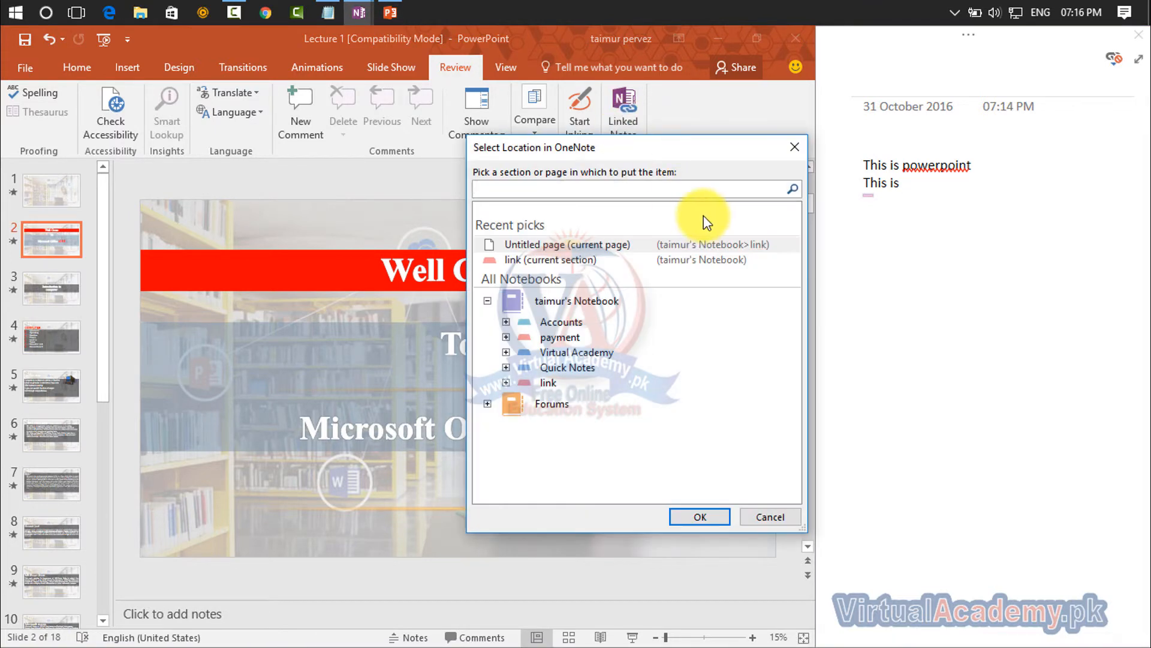
left_click(505, 383)
left_click(567, 399)
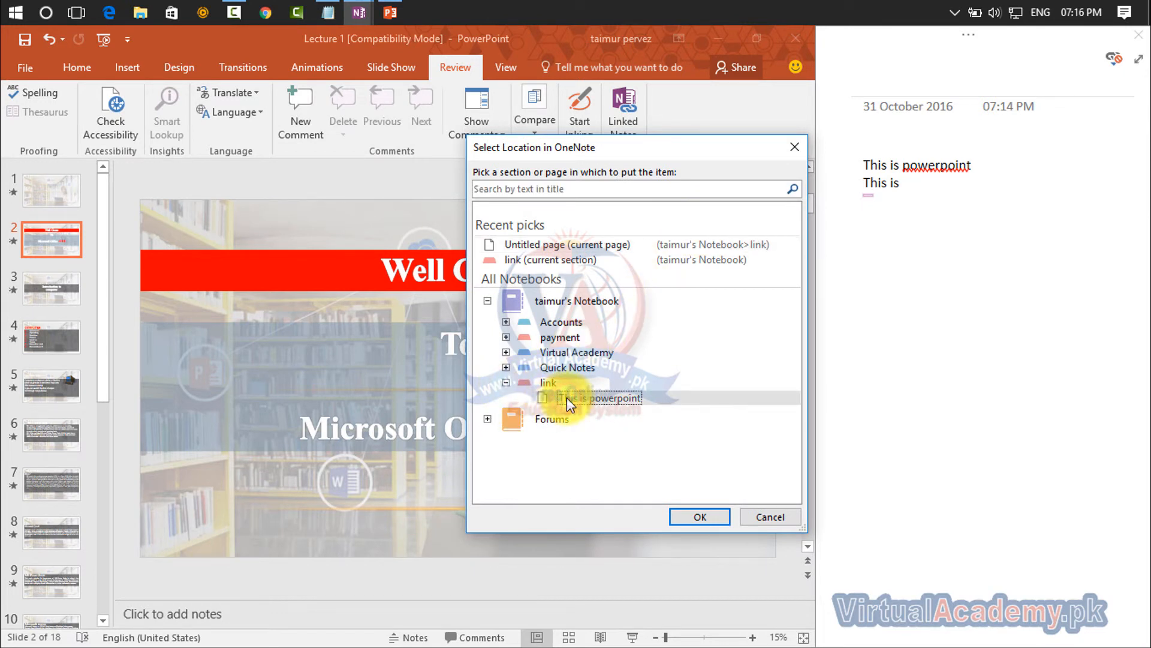
left_click(790, 149)
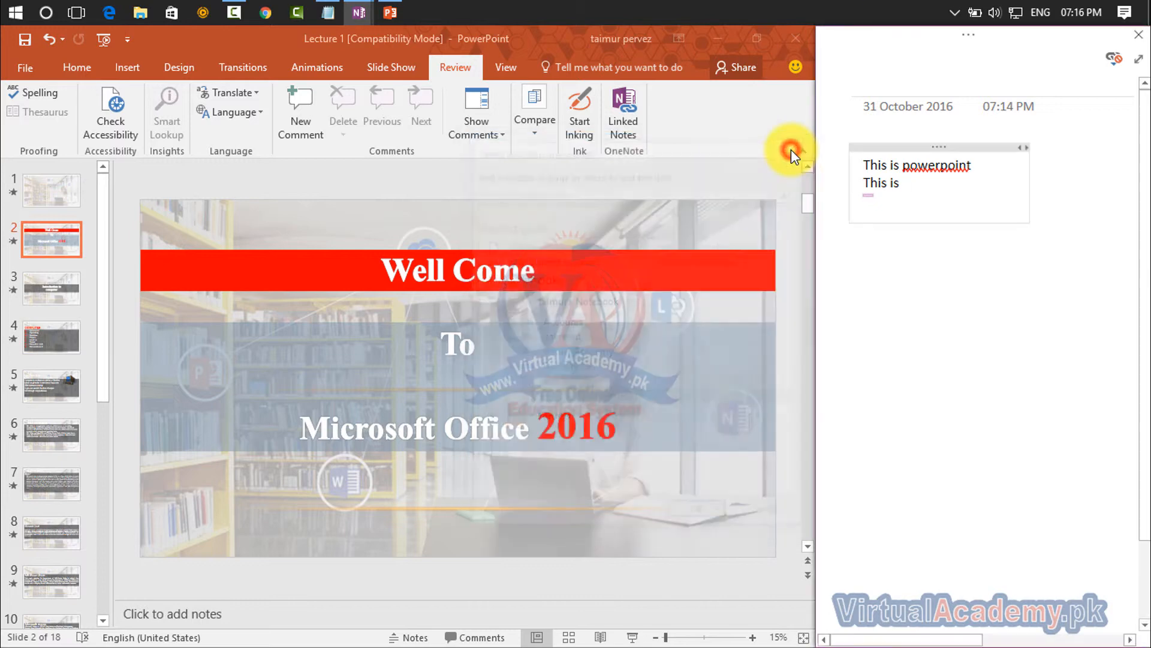
left_click(1115, 63)
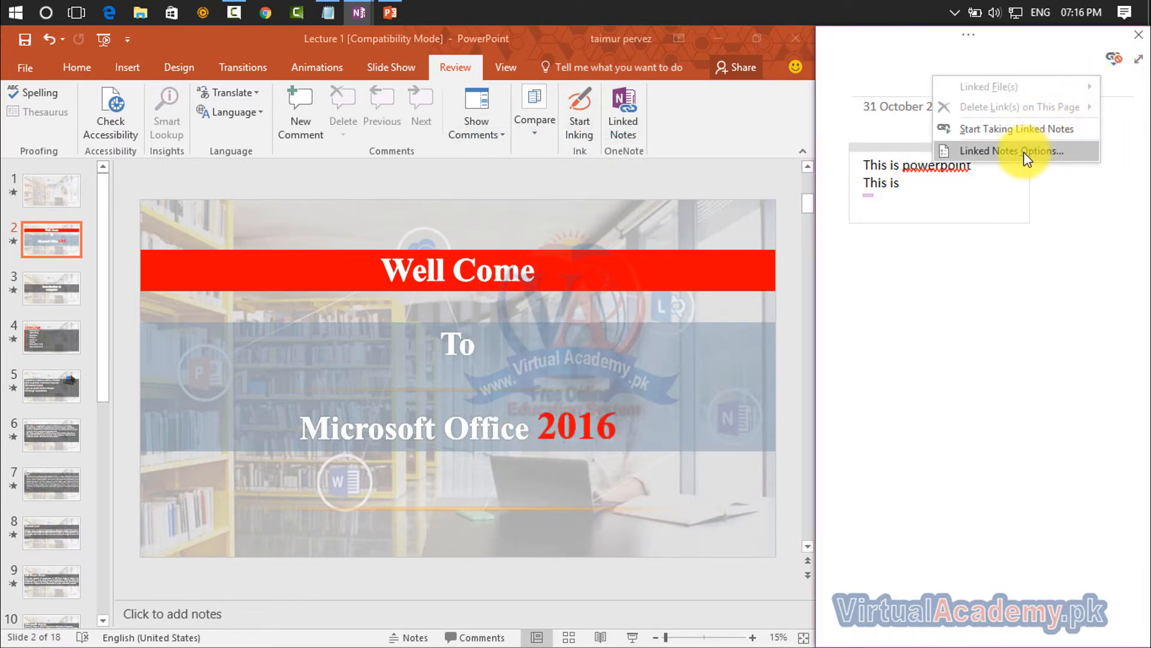
left_click(1059, 237)
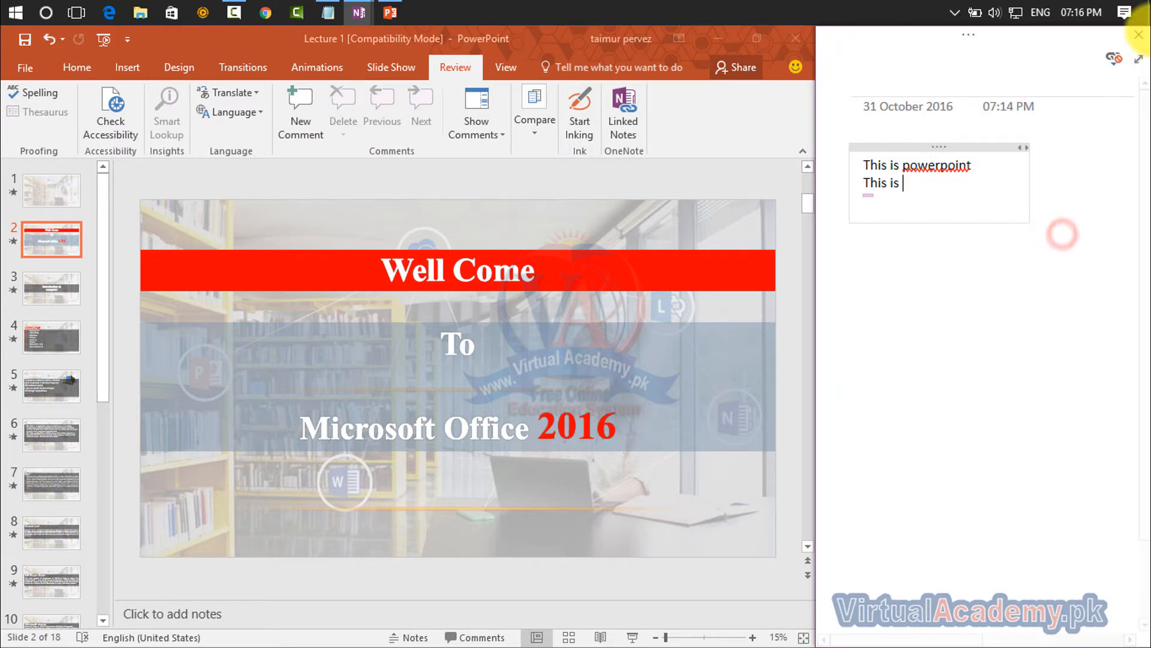
left_click(650, 243)
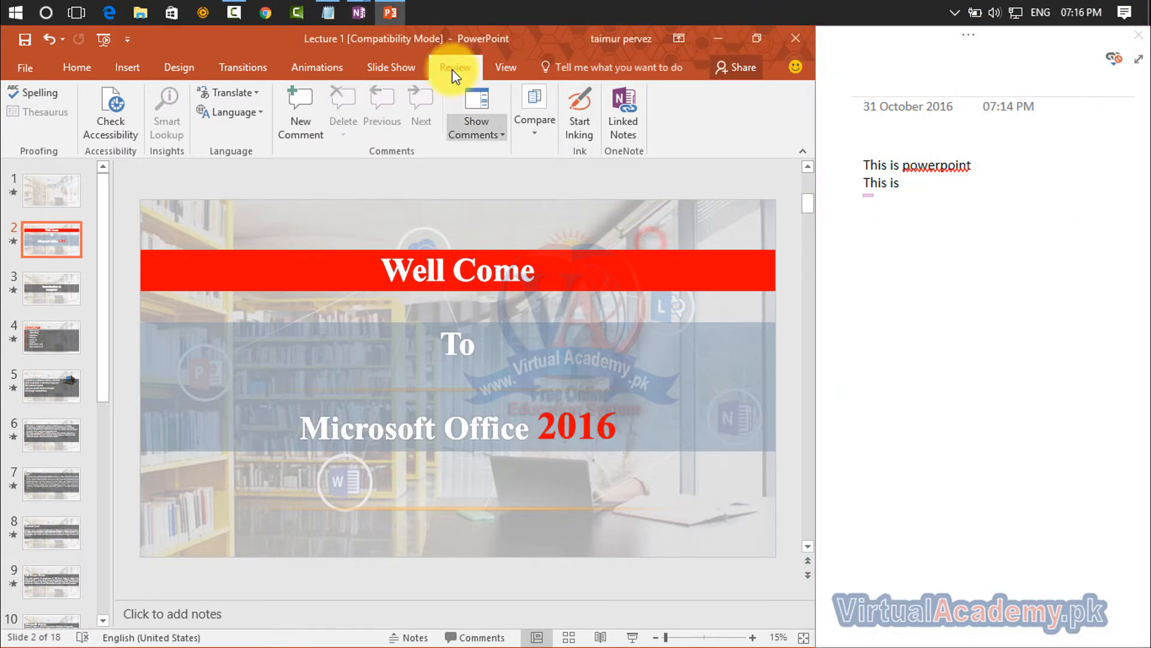
mouse_move(362, 9)
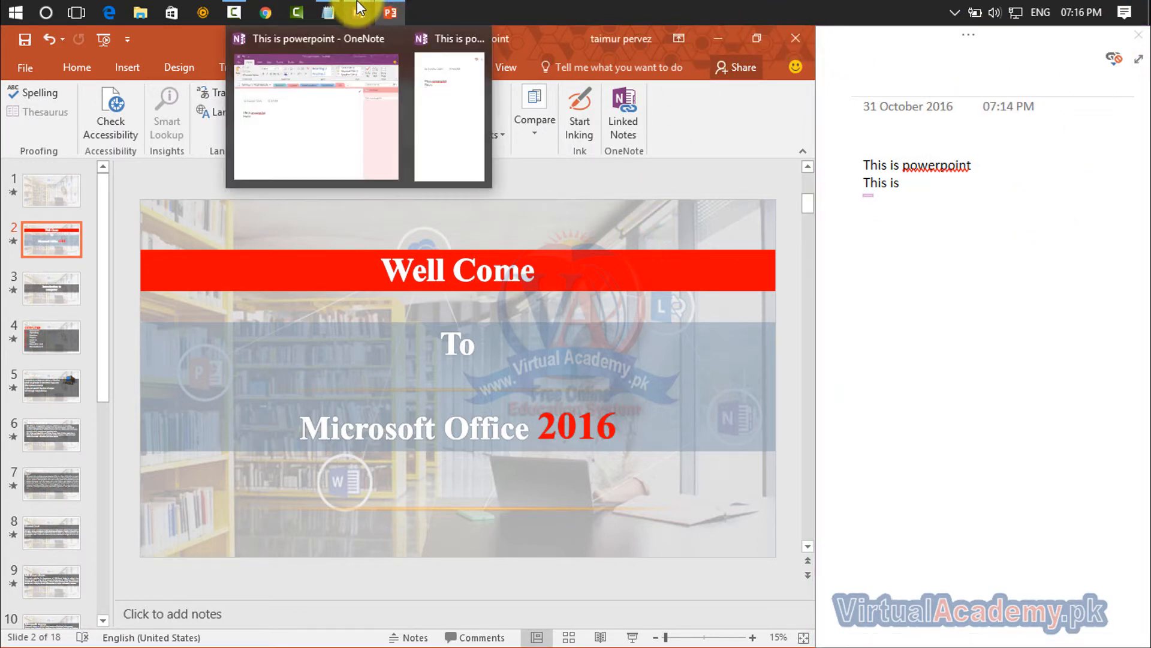
left_click(331, 134)
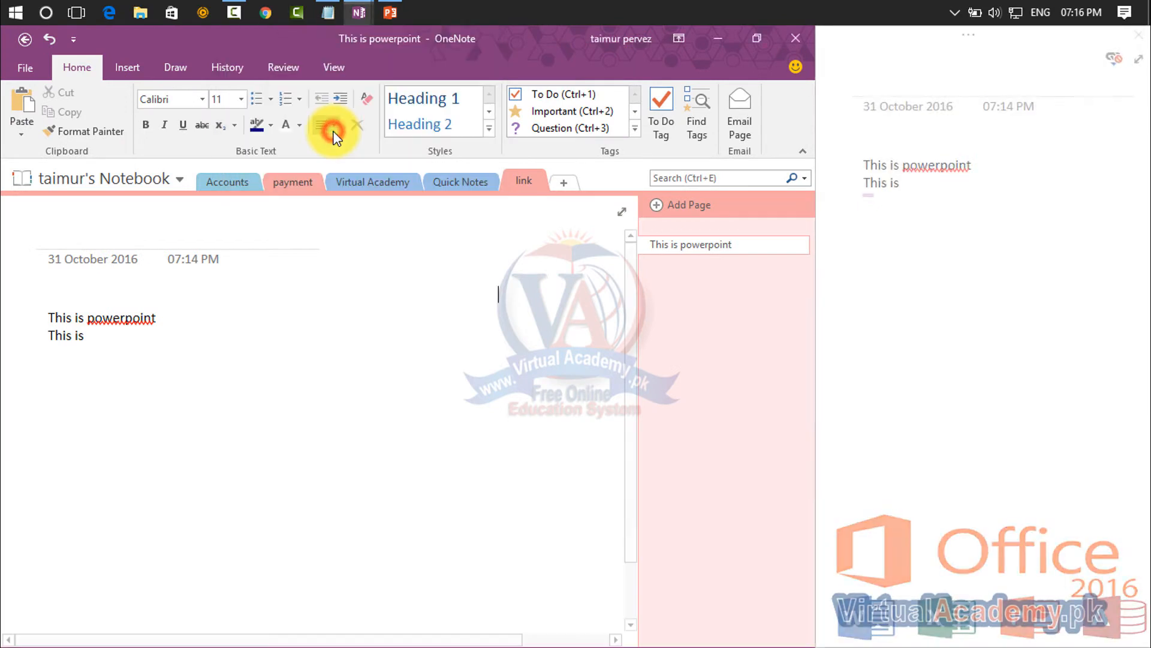
right_click(528, 181)
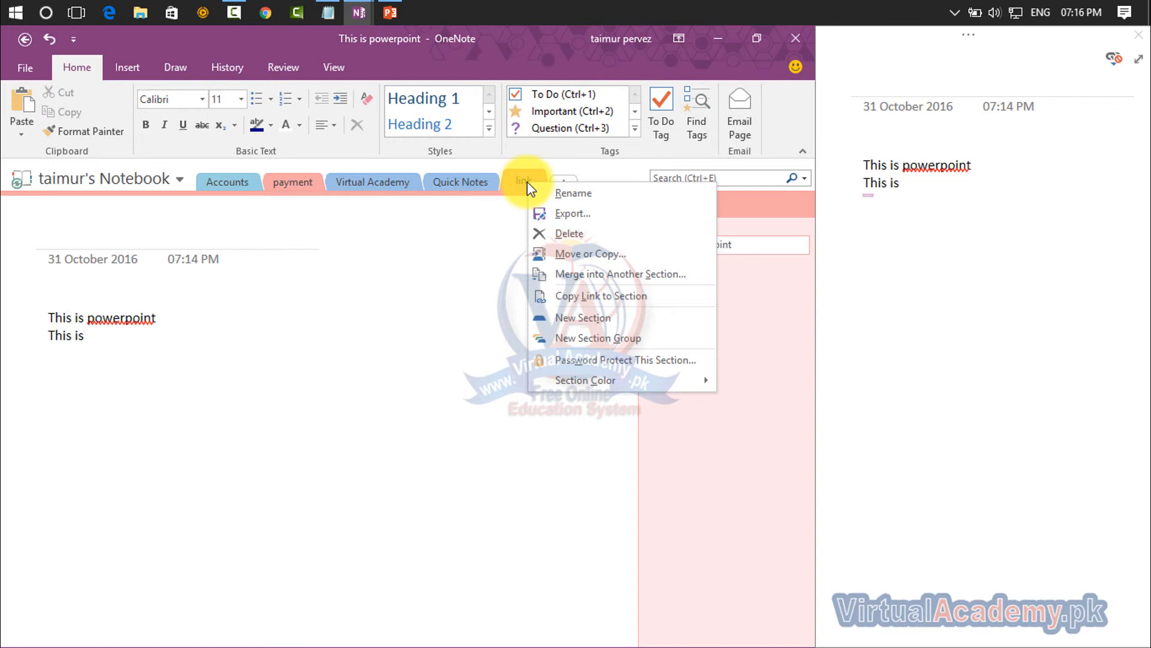
left_click(450, 334)
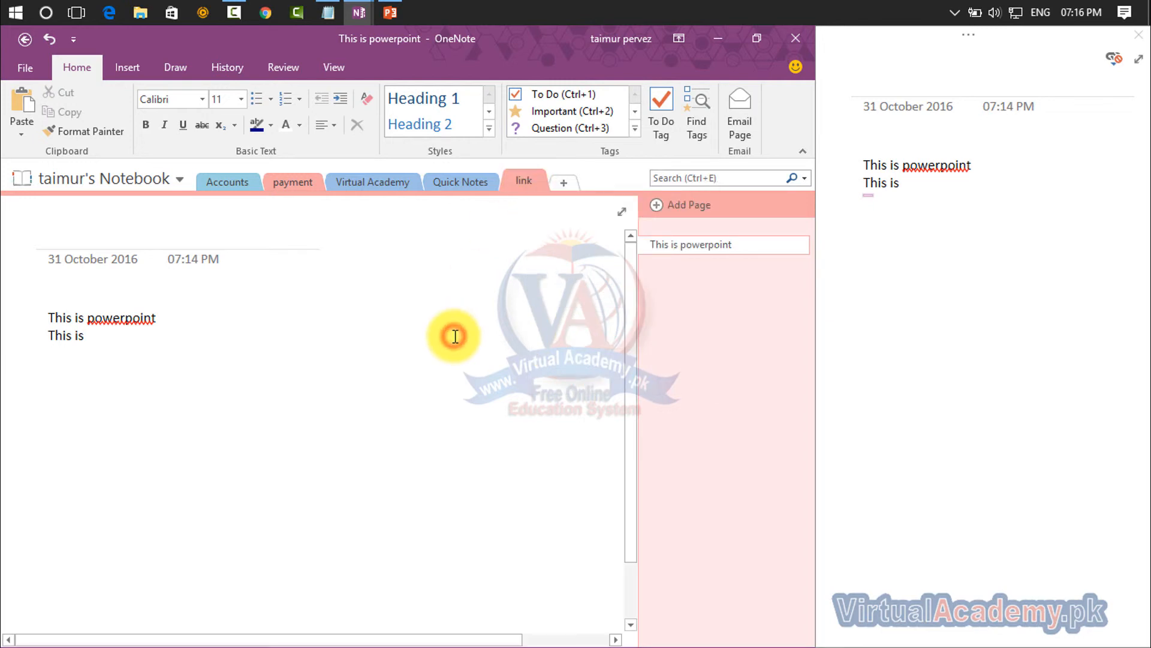
Examine the Linked Notes settings in the advanced OneNote options and the docked note's linked-notes commands.
left_click(956, 180)
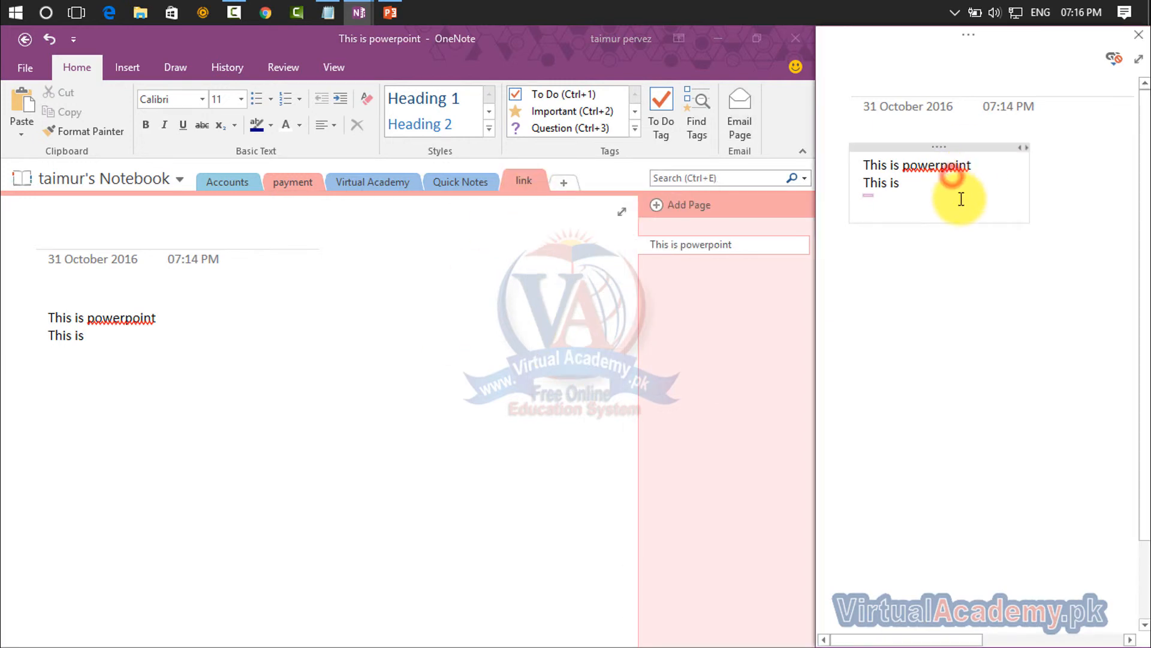
left_click(1117, 66)
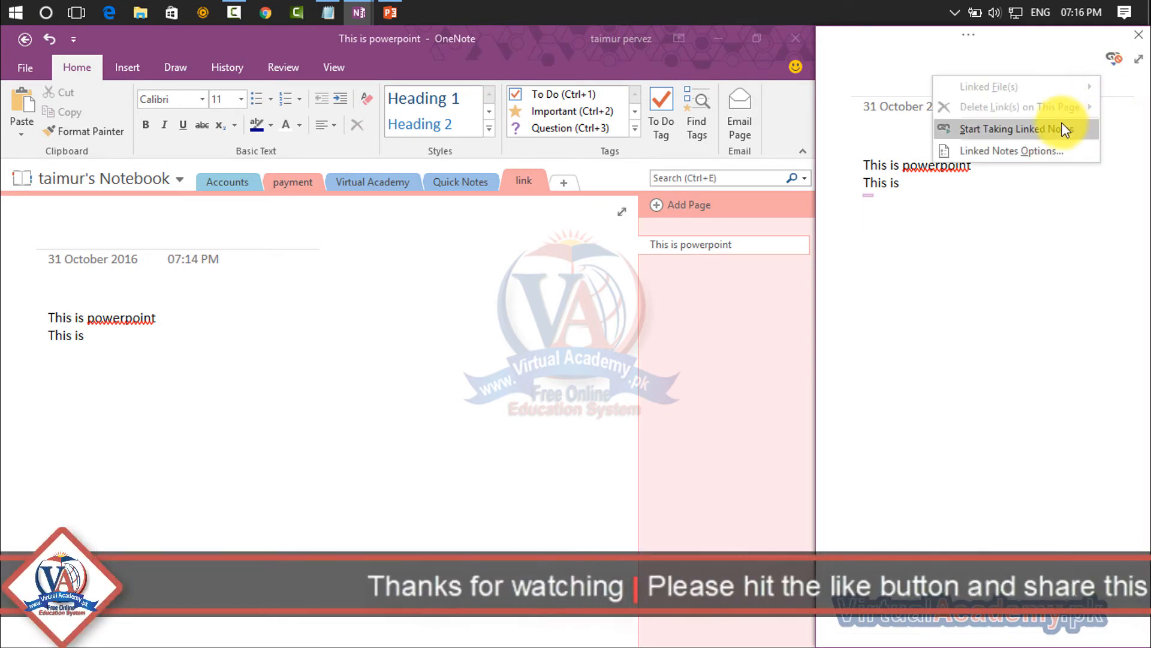
left_click(1081, 108)
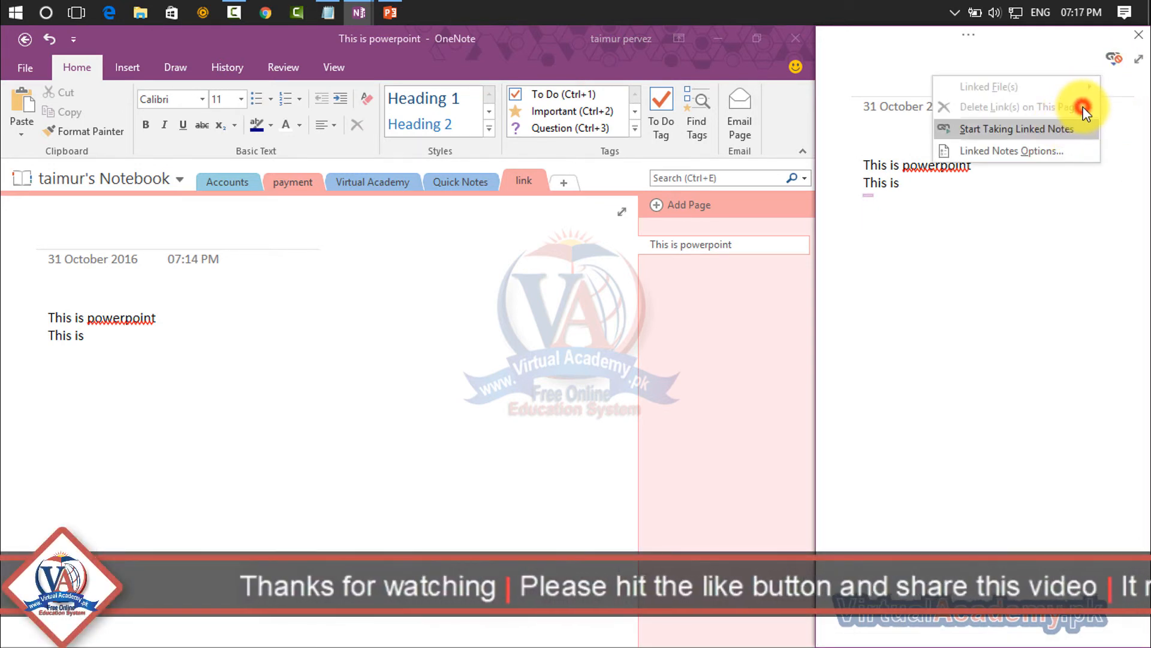
left_click(1067, 154)
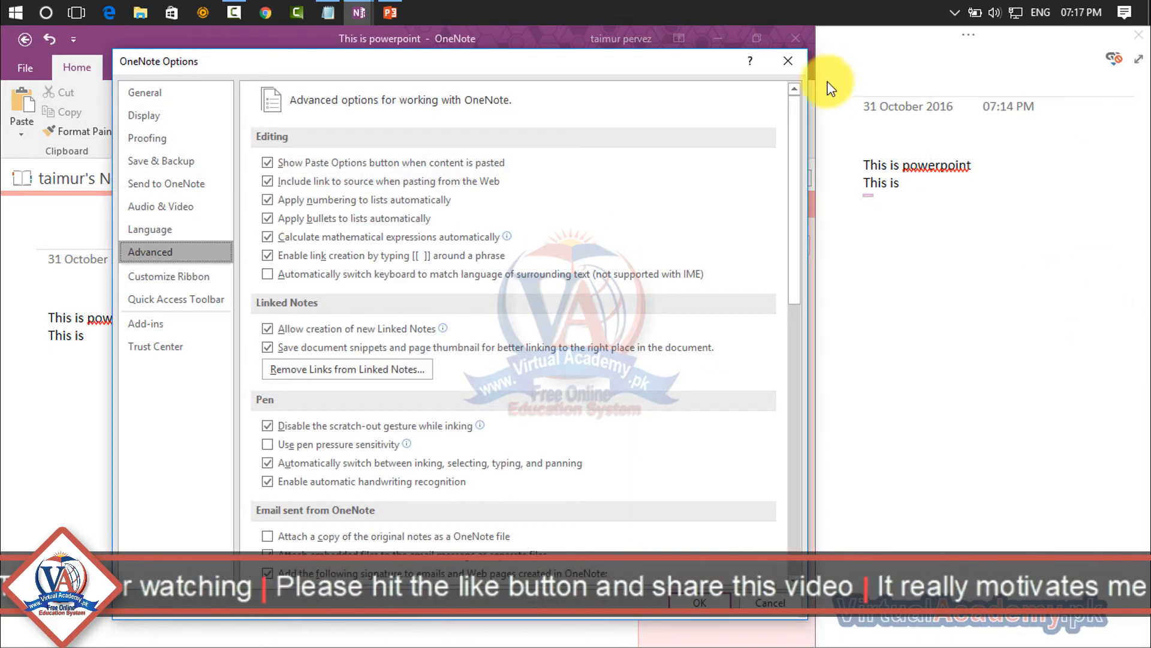
left_click(793, 60)
left_click(1114, 58)
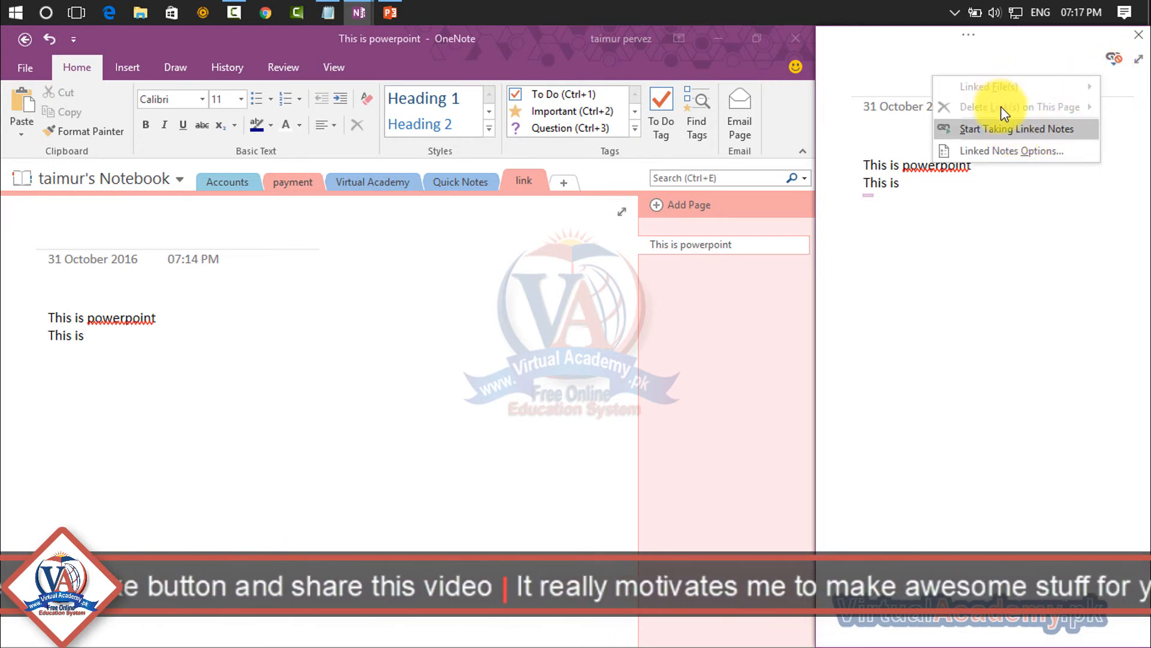
left_click(537, 307)
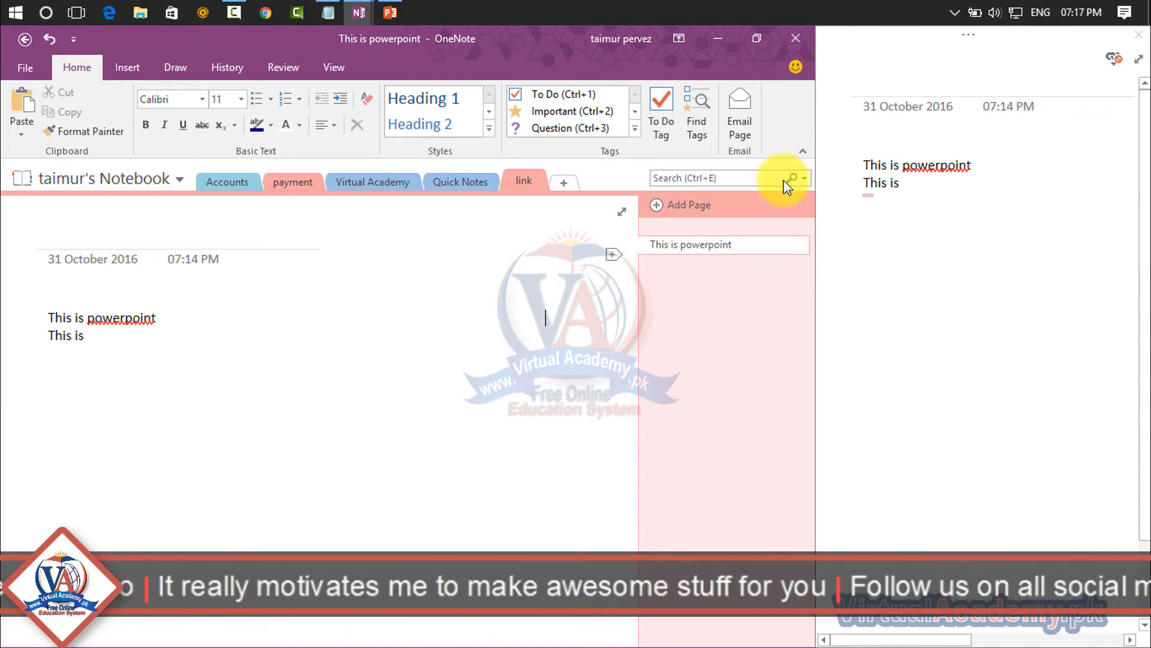
Close the docked note, switch to the PowerPoint presentation and open the location choice for its Linked Notes again.
left_click(1131, 51)
left_click(856, 296)
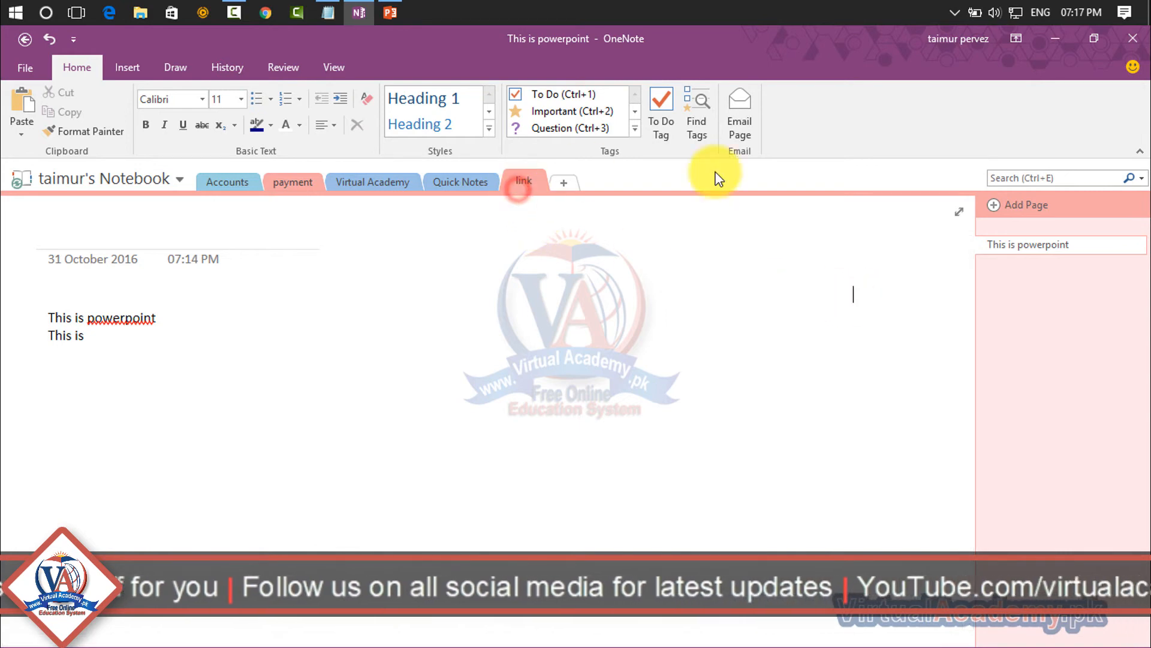
left_click(388, 5)
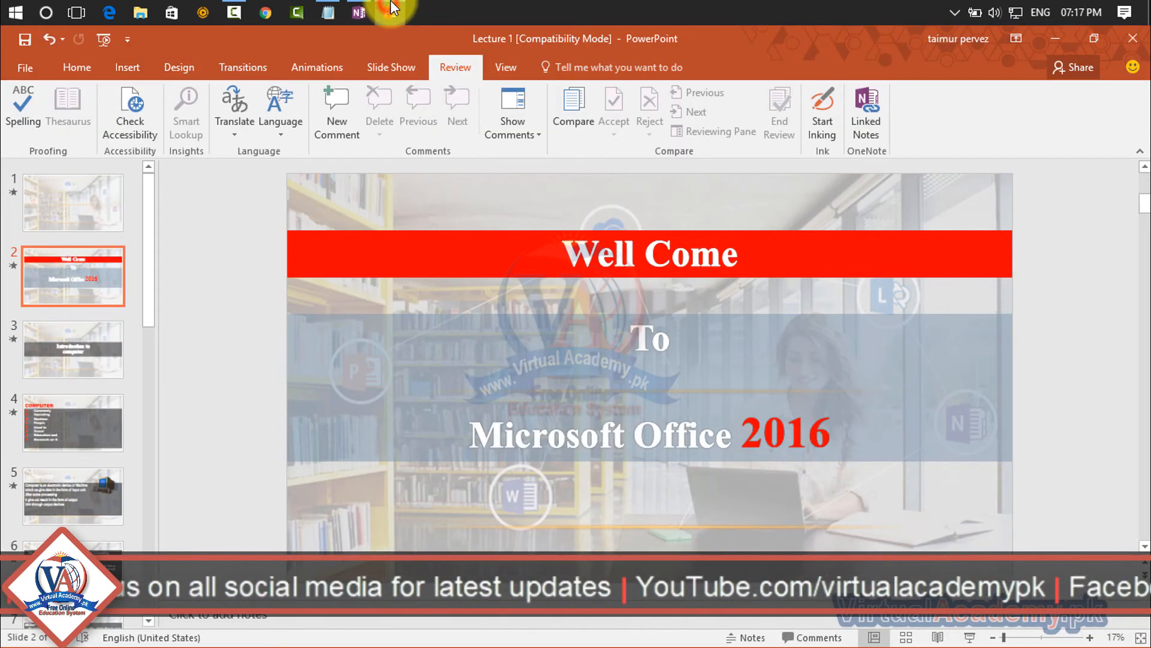
left_click(862, 114)
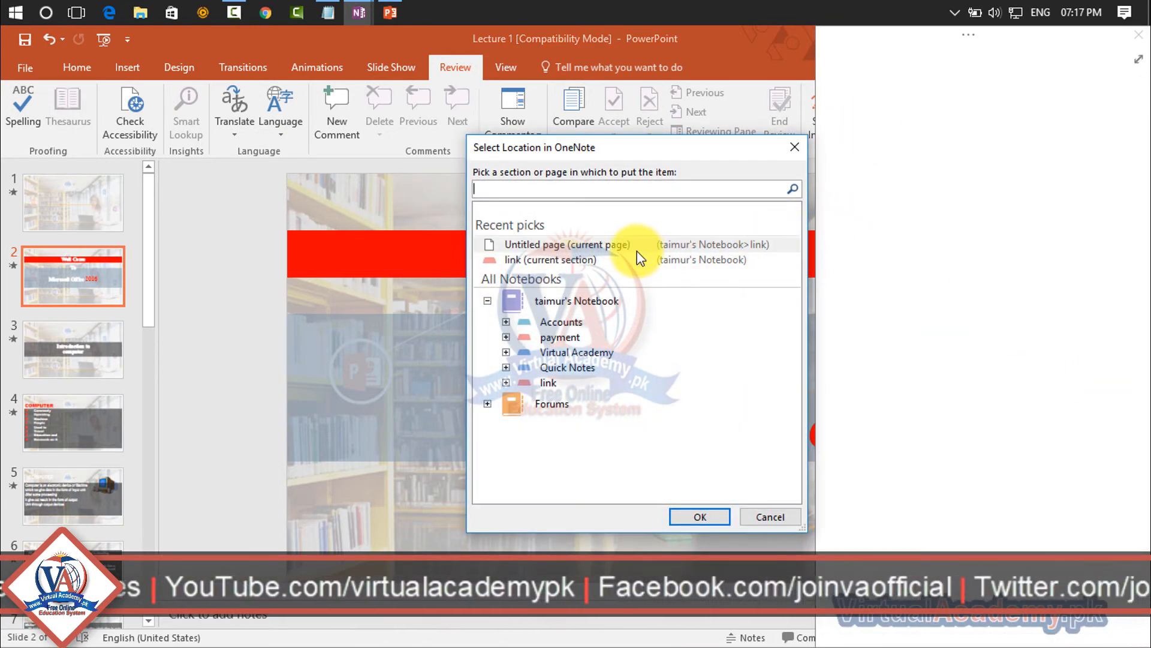